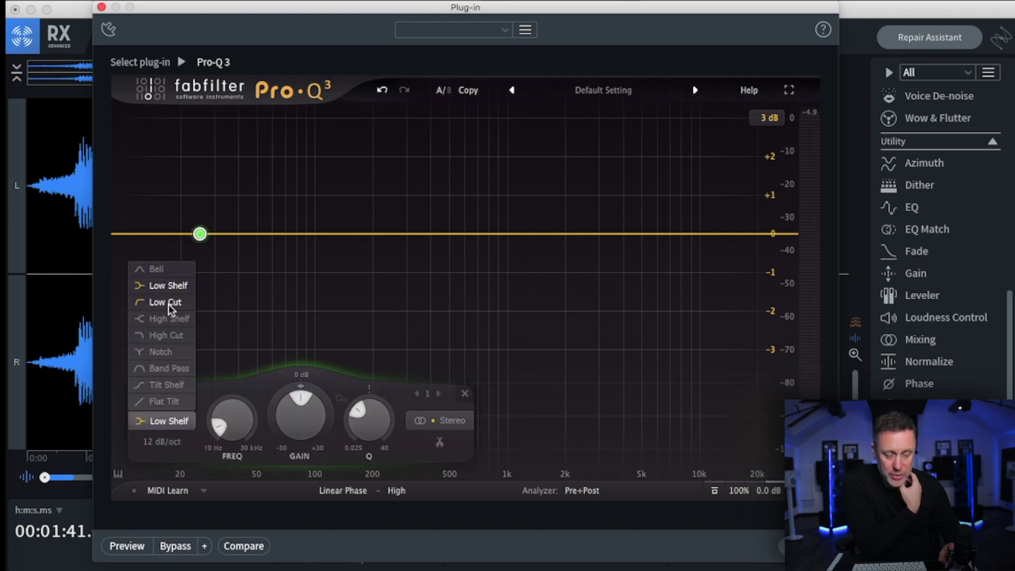
# Make the first band a low cut near 25 Hz, trying an 18 dB/oct slope and 30 dB display range
pyautogui.click(167, 305)
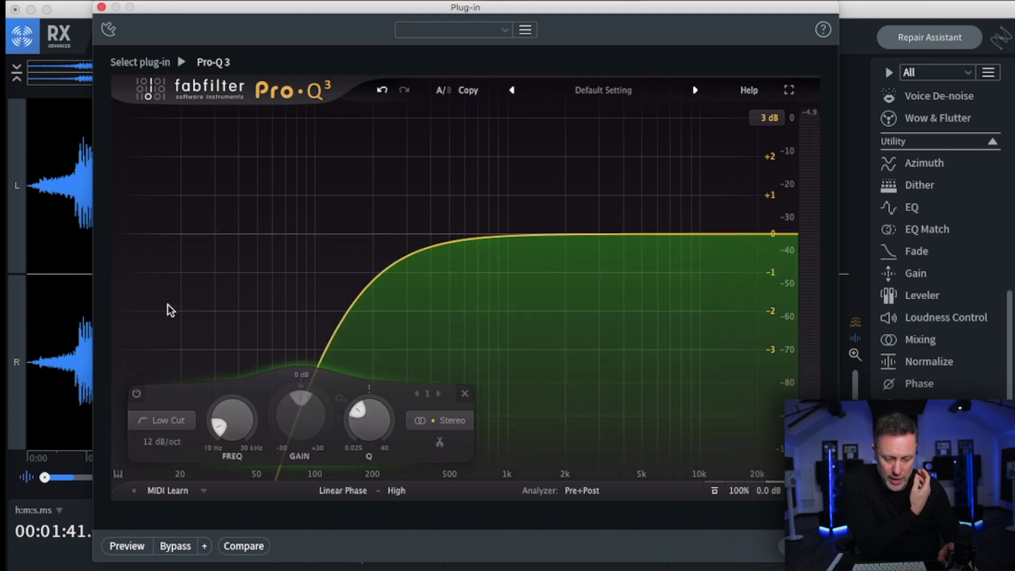
pyautogui.moveTo(246, 429)
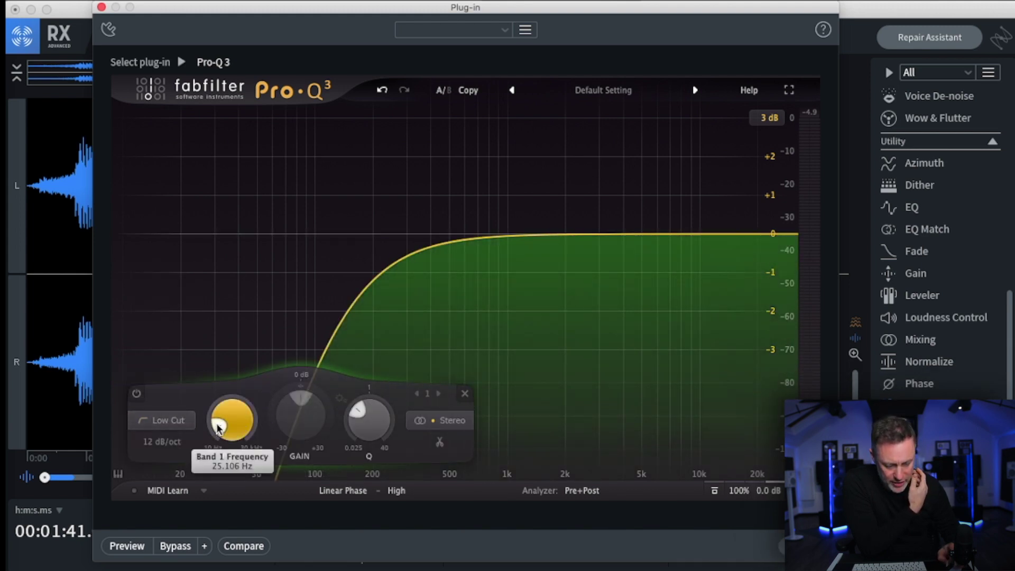
pyautogui.moveTo(217, 427); pyautogui.dragTo(228, 461)
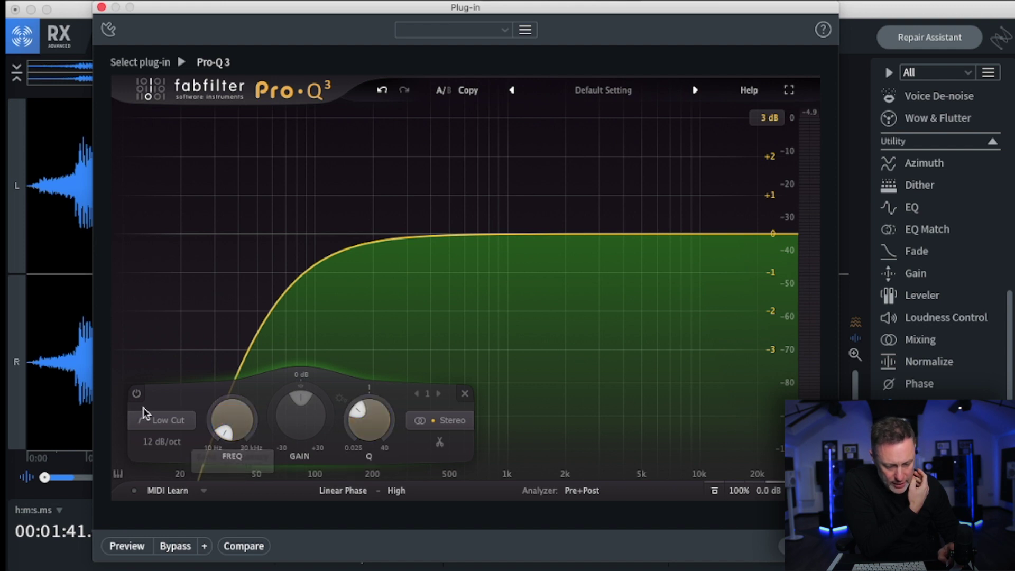
pyautogui.click(168, 441)
pyautogui.click(174, 487)
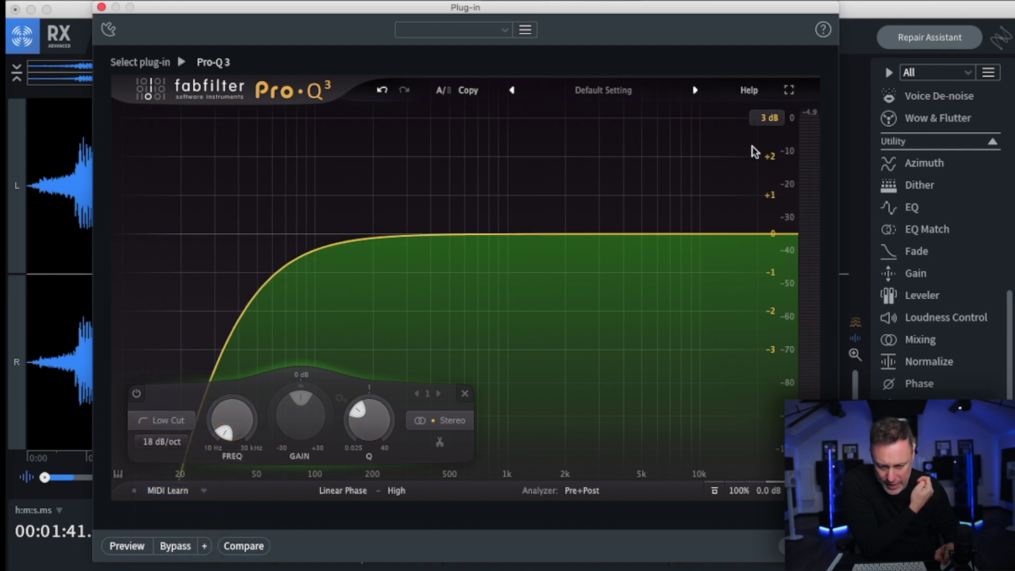
pyautogui.click(767, 117)
pyautogui.click(772, 182)
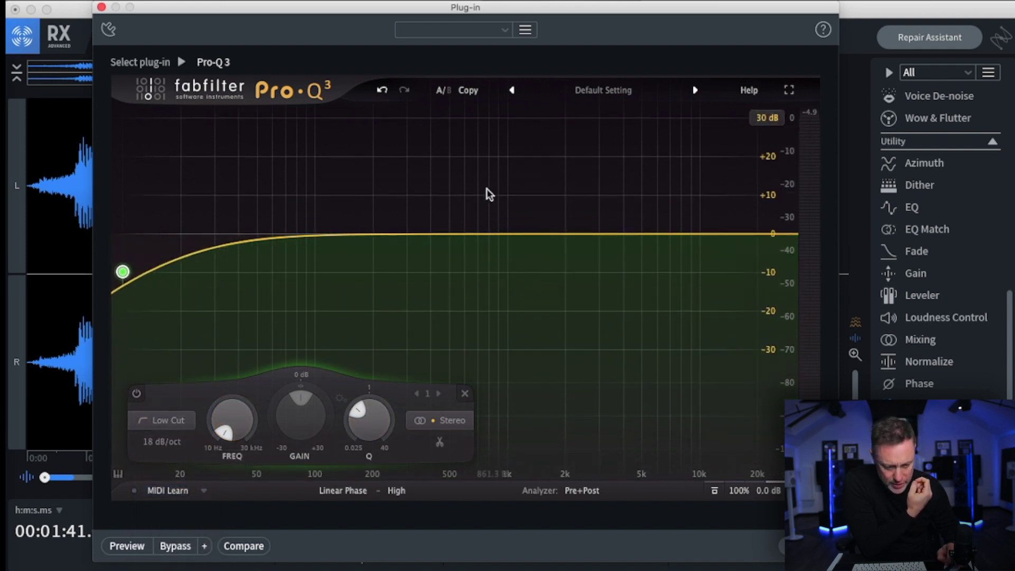
pyautogui.moveTo(122, 272); pyautogui.dragTo(201, 238)
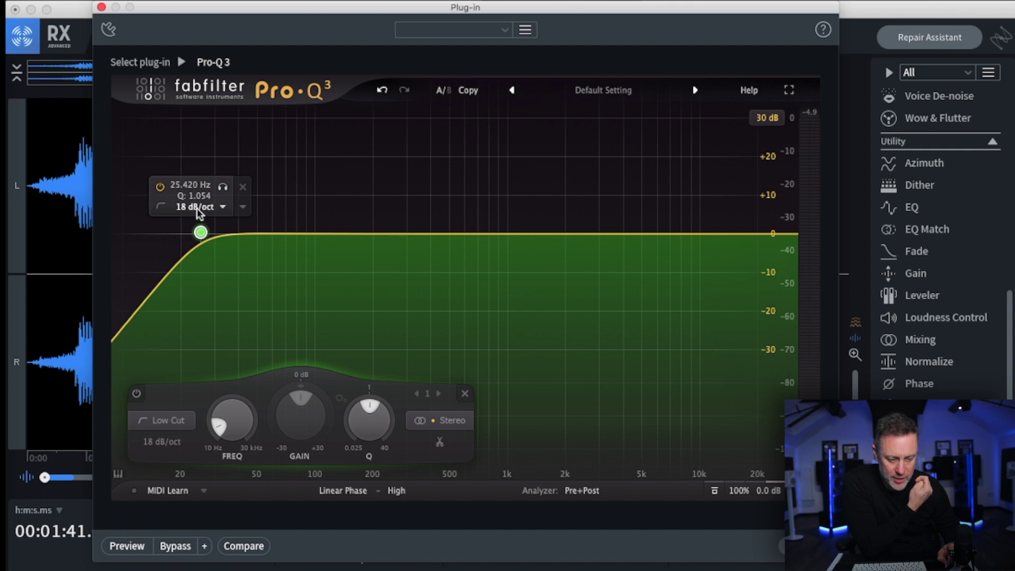
# Steepen the low cut to 24 dB/oct, narrow the graph to 6 dB, and lower it to about 24 Hz
pyautogui.click(198, 208)
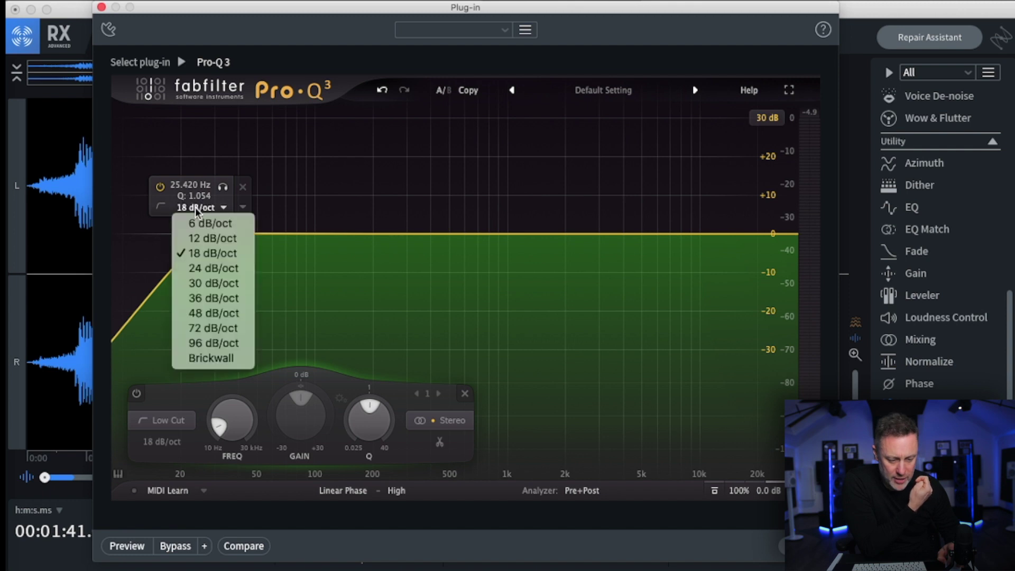
pyautogui.click(210, 269)
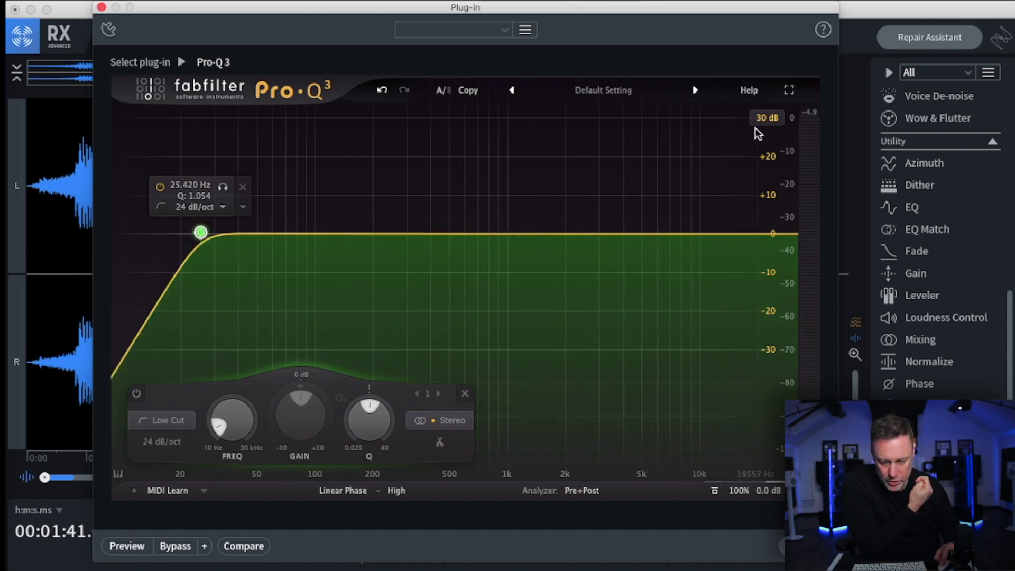
pyautogui.click(768, 118)
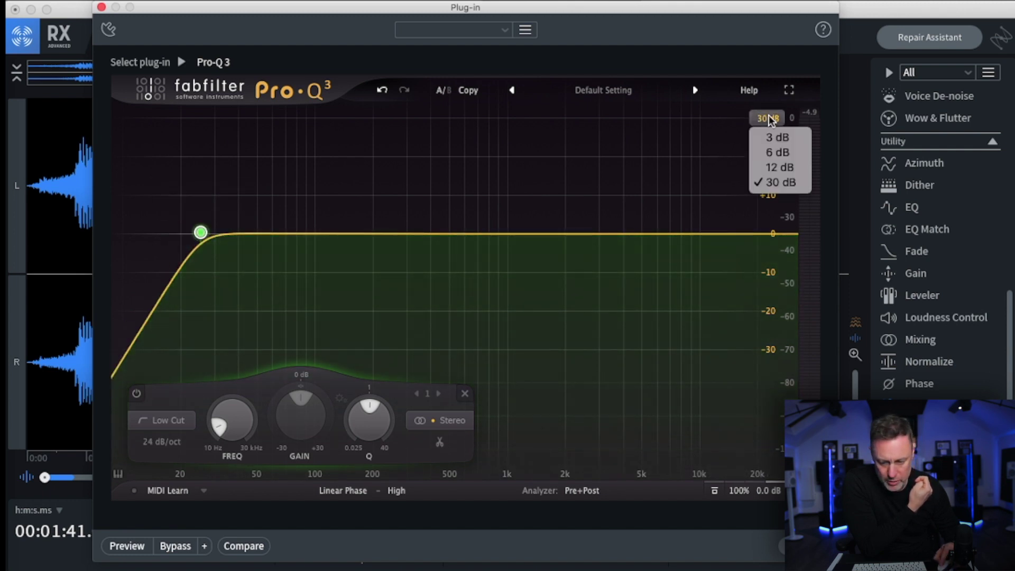
pyautogui.click(778, 153)
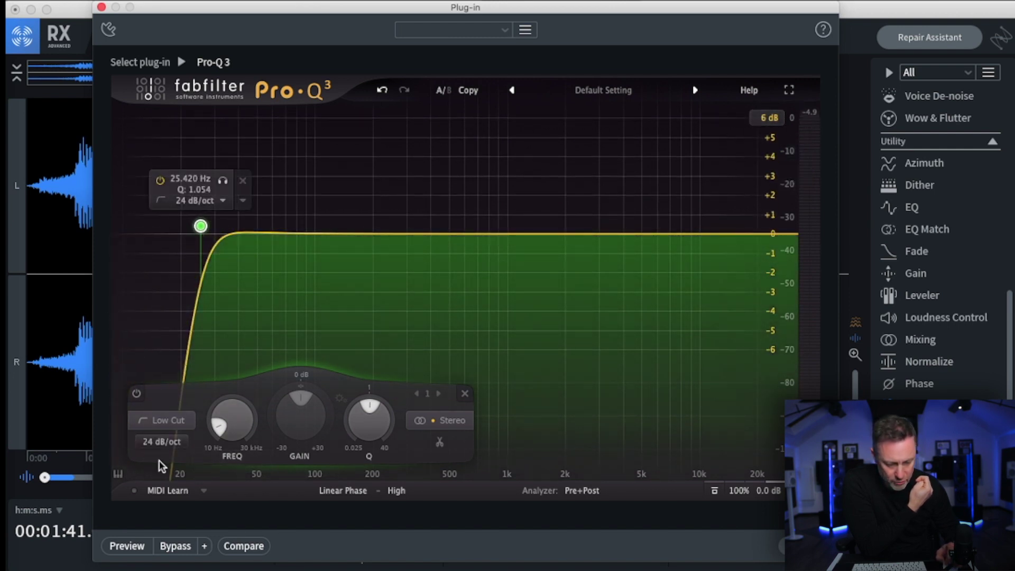
pyautogui.moveTo(201, 227); pyautogui.dragTo(182, 291)
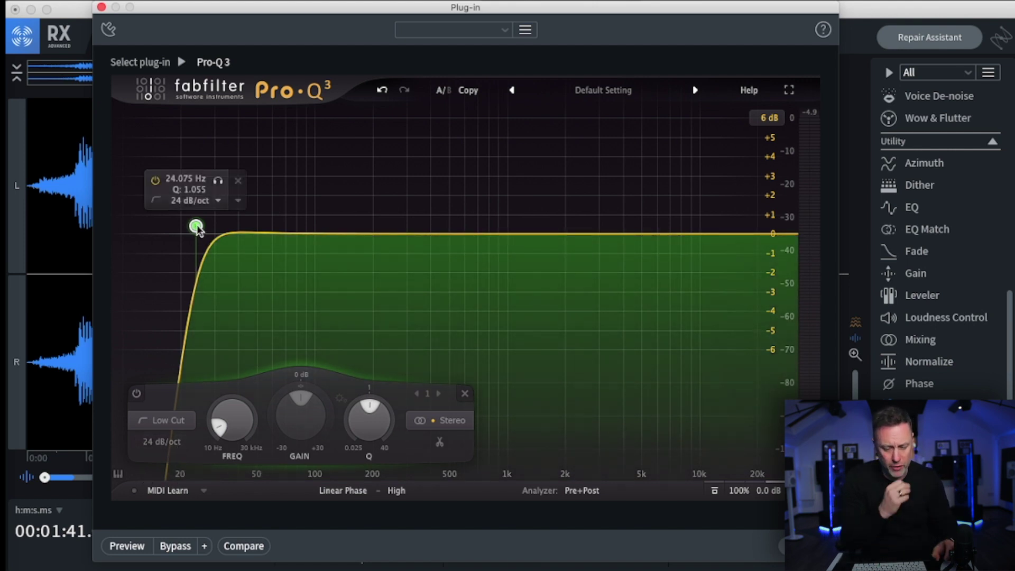
# Add a second band near 12 kHz as an 18 dB/oct high cut
pyautogui.click(715, 234)
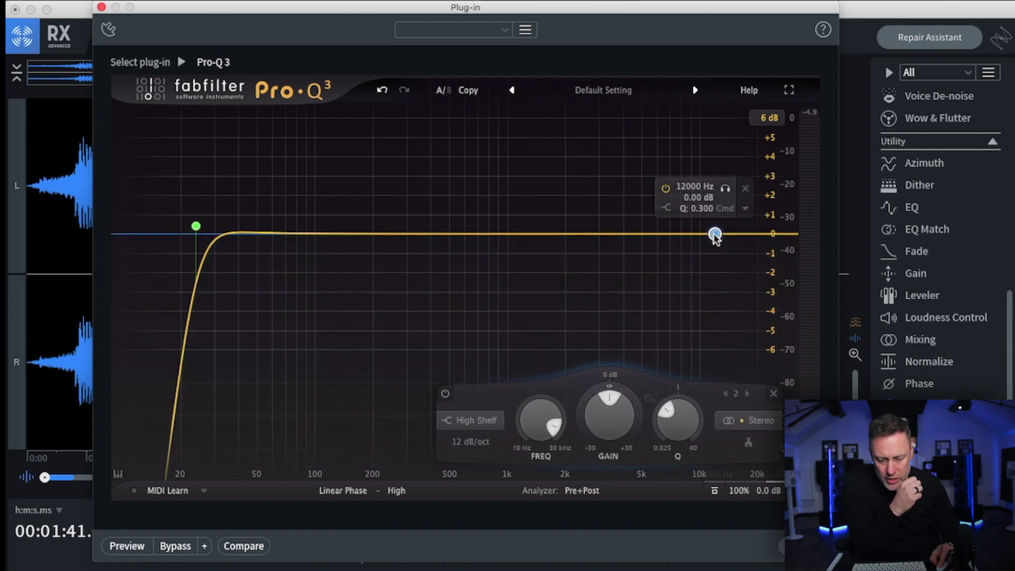
pyautogui.click(666, 208)
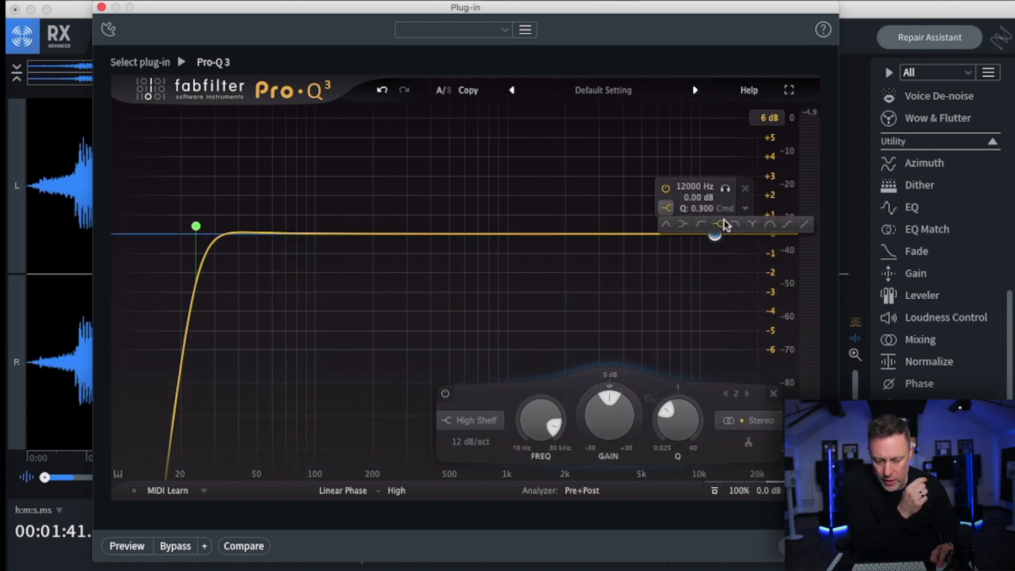
pyautogui.click(739, 226)
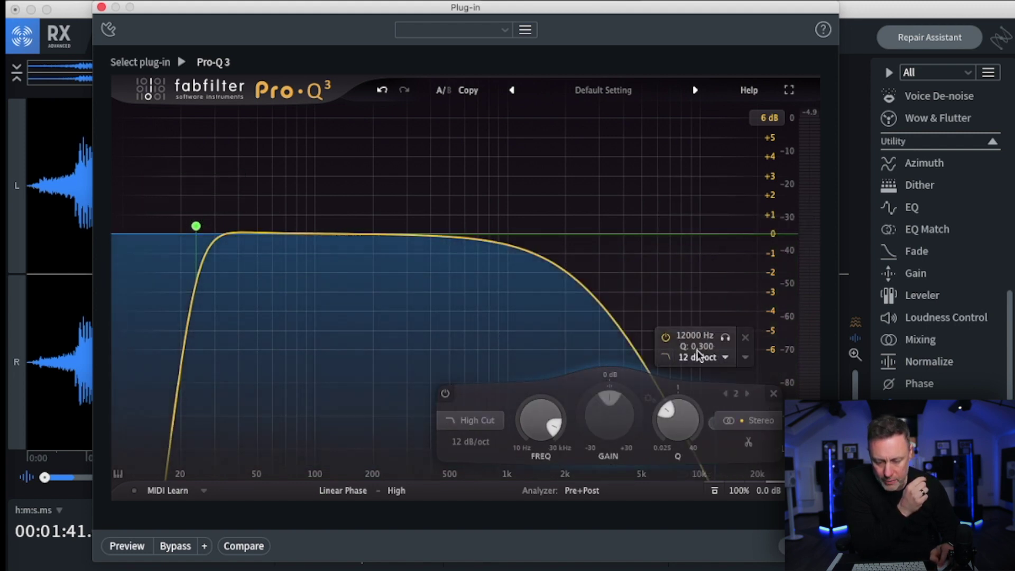
pyautogui.click(709, 359)
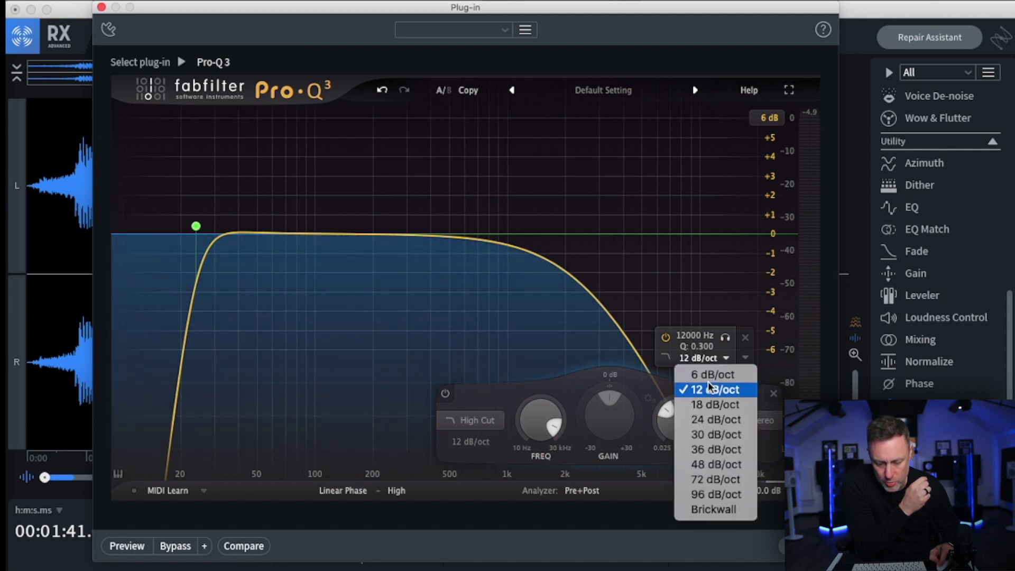
pyautogui.click(715, 404)
# Move the high cut to about 16.4 kHz with Q 1.1 and set the graph range to 6 dB
pyautogui.click(767, 117)
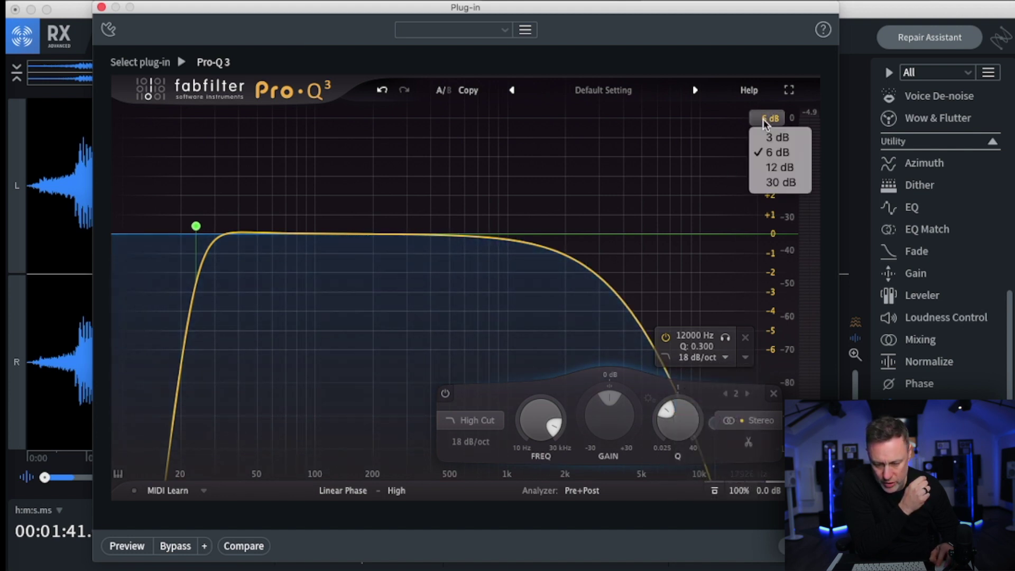
pyautogui.click(761, 138)
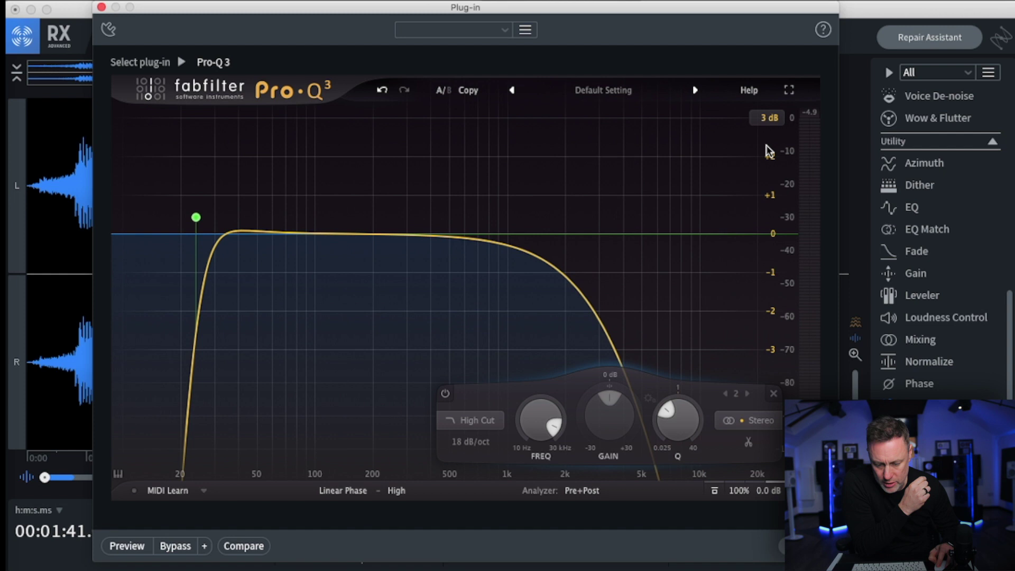
pyautogui.click(764, 118)
pyautogui.click(764, 181)
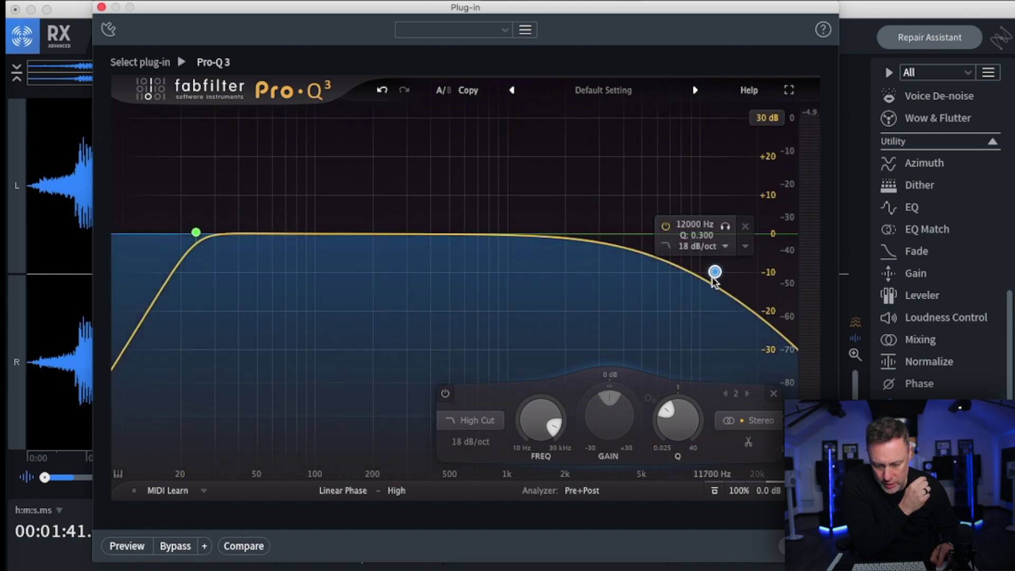
pyautogui.moveTo(713, 276); pyautogui.dragTo(741, 234)
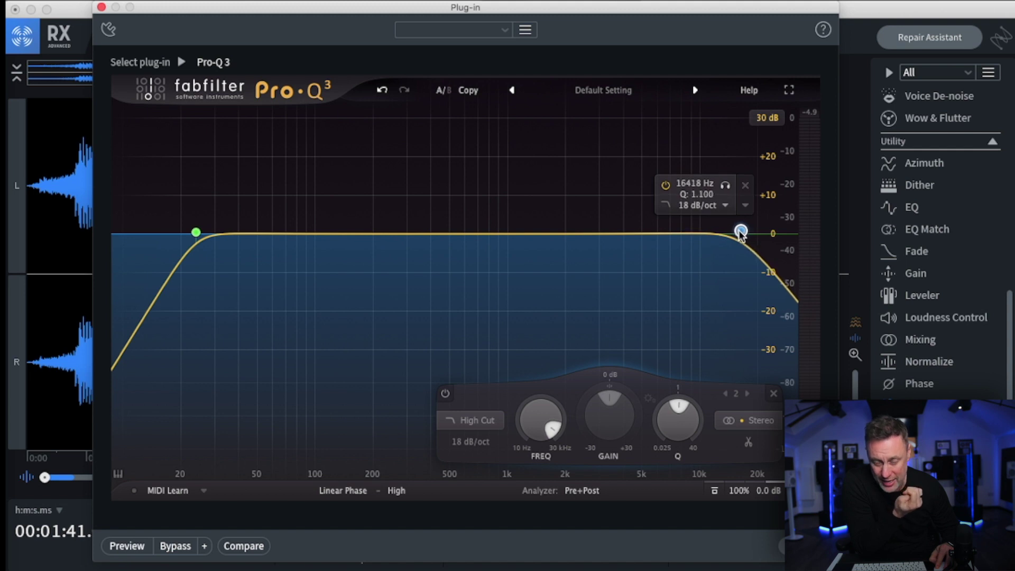
pyautogui.click(769, 118)
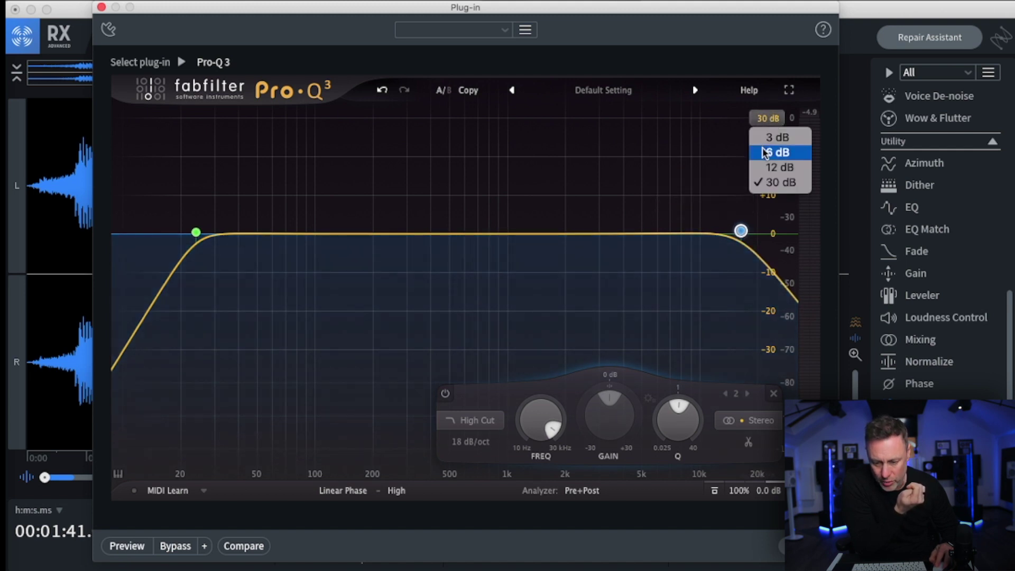
pyautogui.click(769, 152)
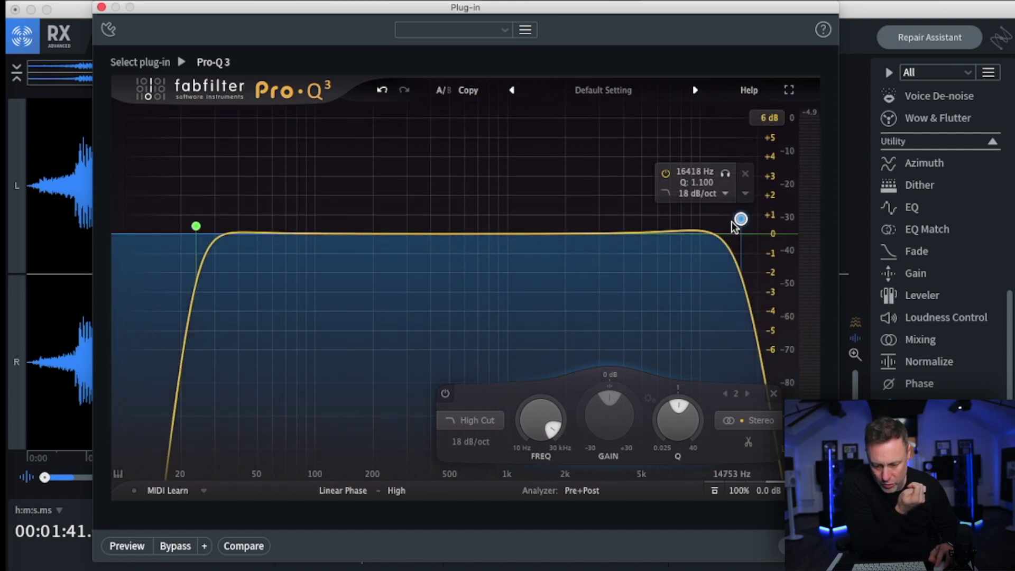
# Raise the high cut's Q to 1.2 at 16188 Hz and give the 24 dB/oct low cut a slight resonant lift
pyautogui.moveTo(740, 218); pyautogui.dragTo(741, 215)
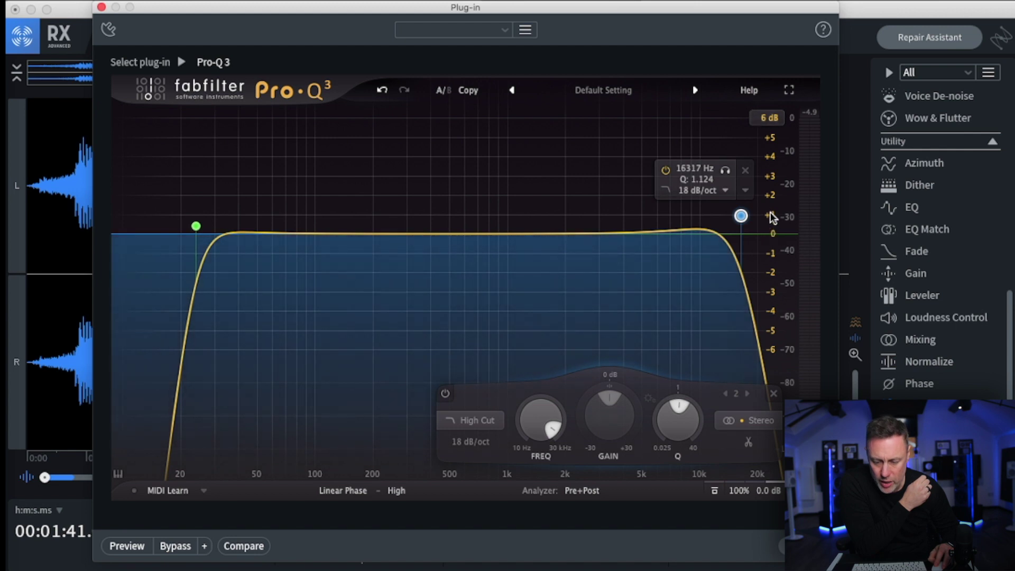
pyautogui.moveTo(742, 217); pyautogui.dragTo(740, 206)
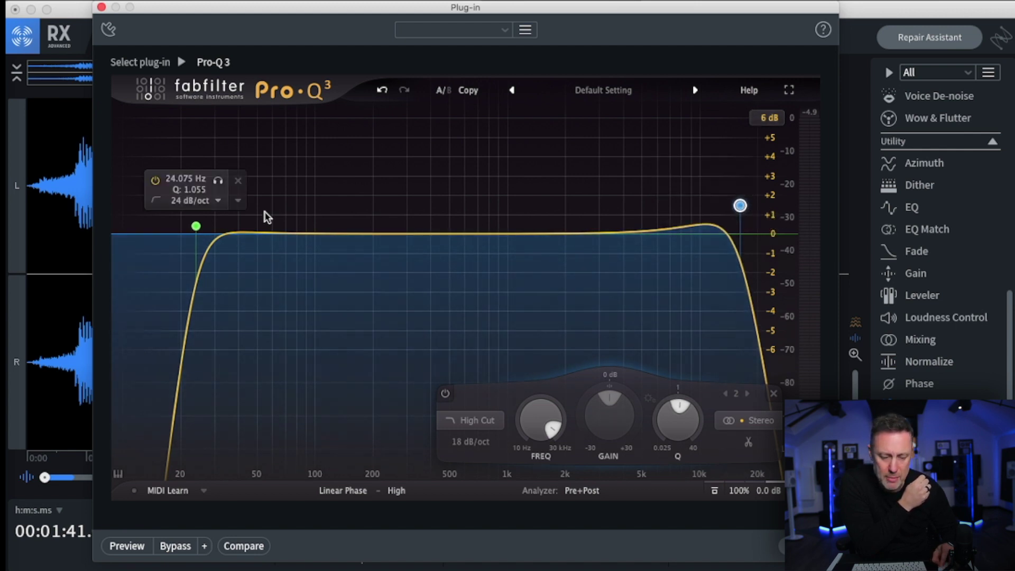
pyautogui.moveTo(194, 230); pyautogui.dragTo(197, 208)
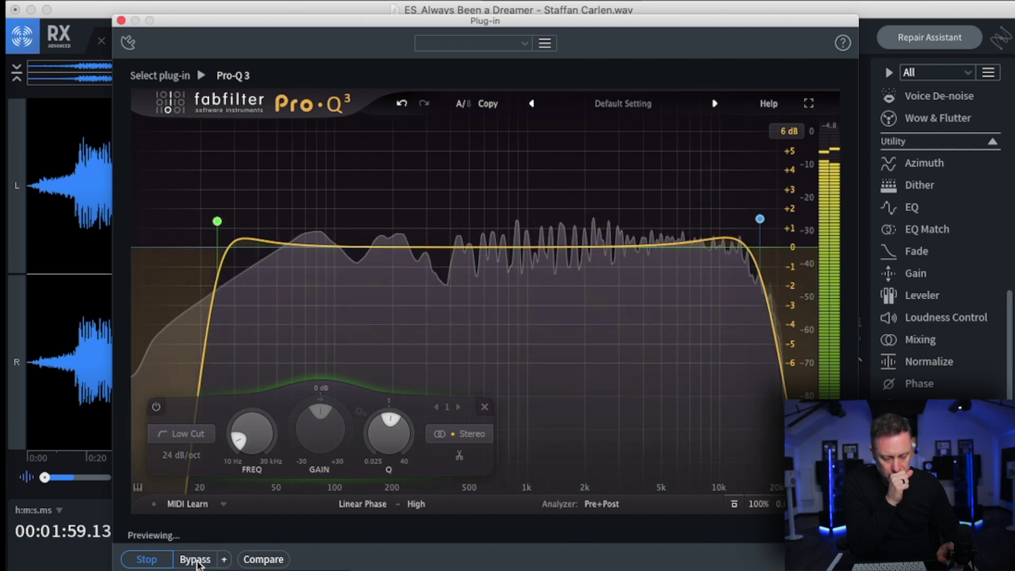
# Toggle Bypass repeatedly during preview to compare the track with and without the EQ, ending with EQ on
pyautogui.click(195, 559)
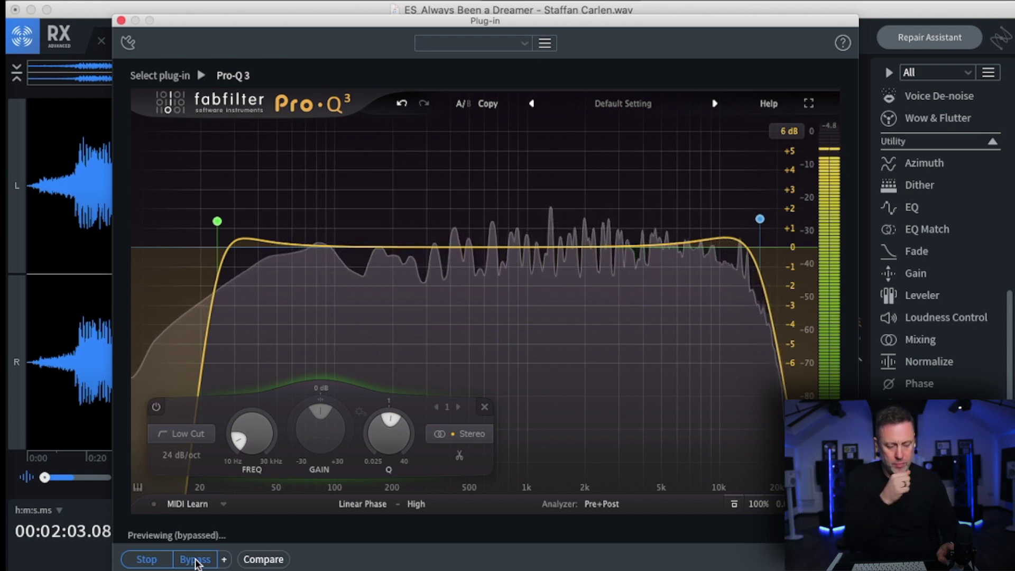
pyautogui.click(195, 559)
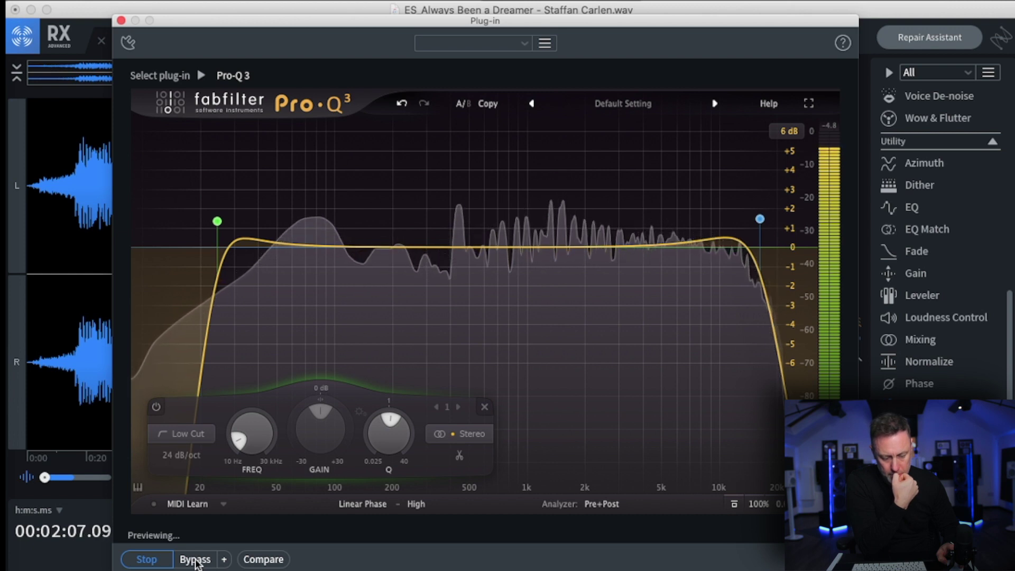
pyautogui.click(195, 559)
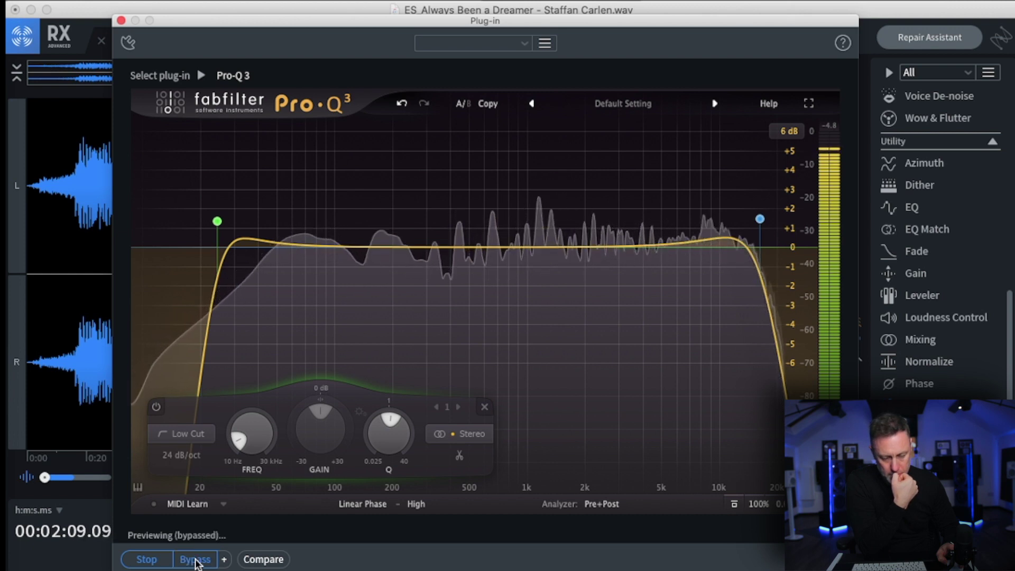
pyautogui.click(195, 559)
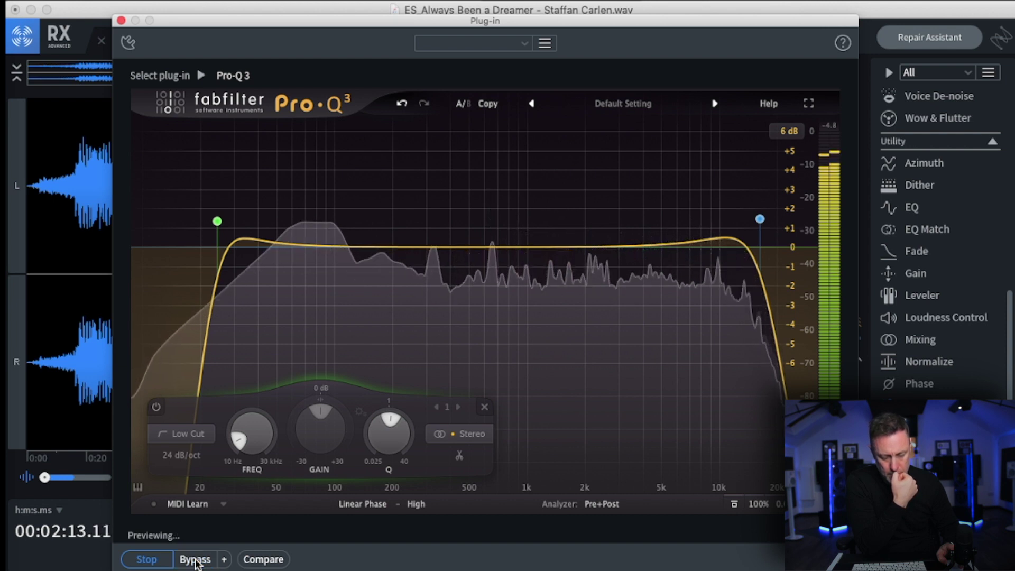
pyautogui.click(195, 559)
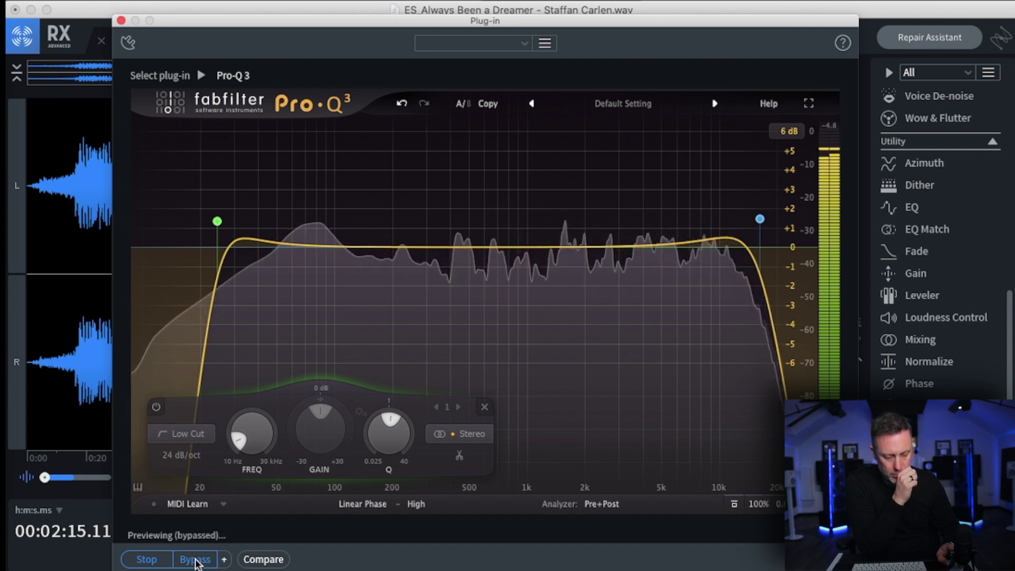
pyautogui.click(195, 559)
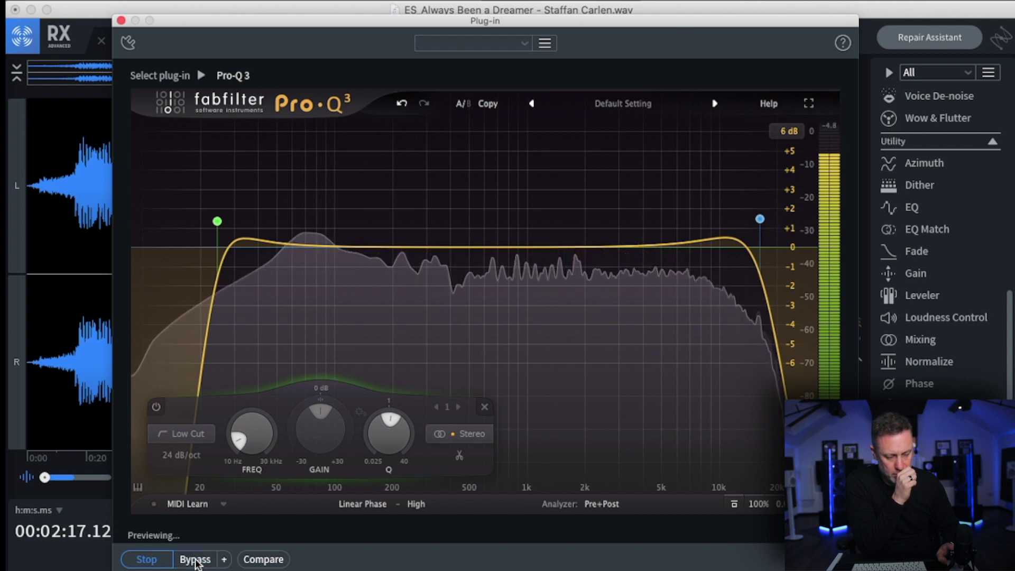
pyautogui.click(195, 560)
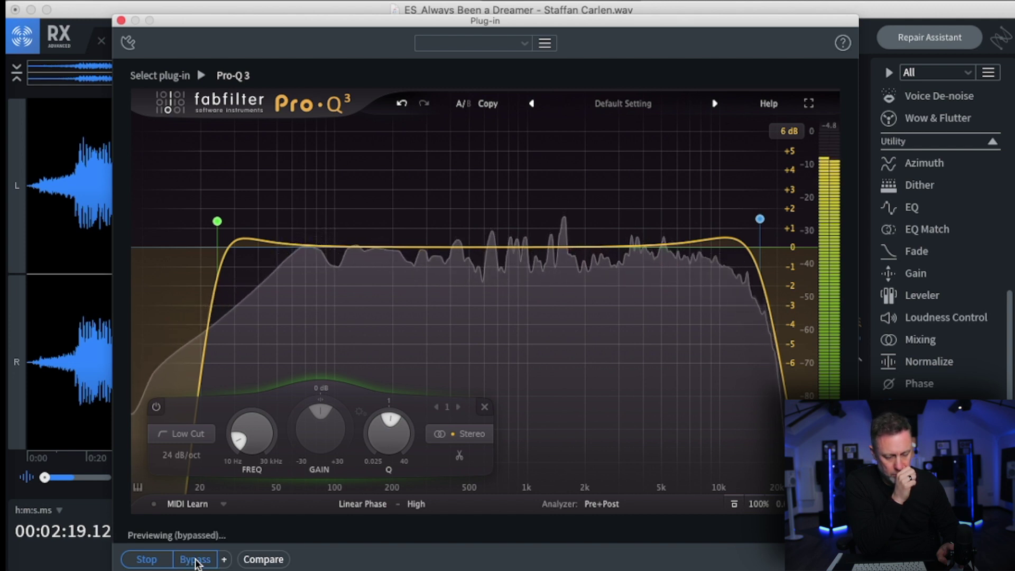
pyautogui.click(195, 559)
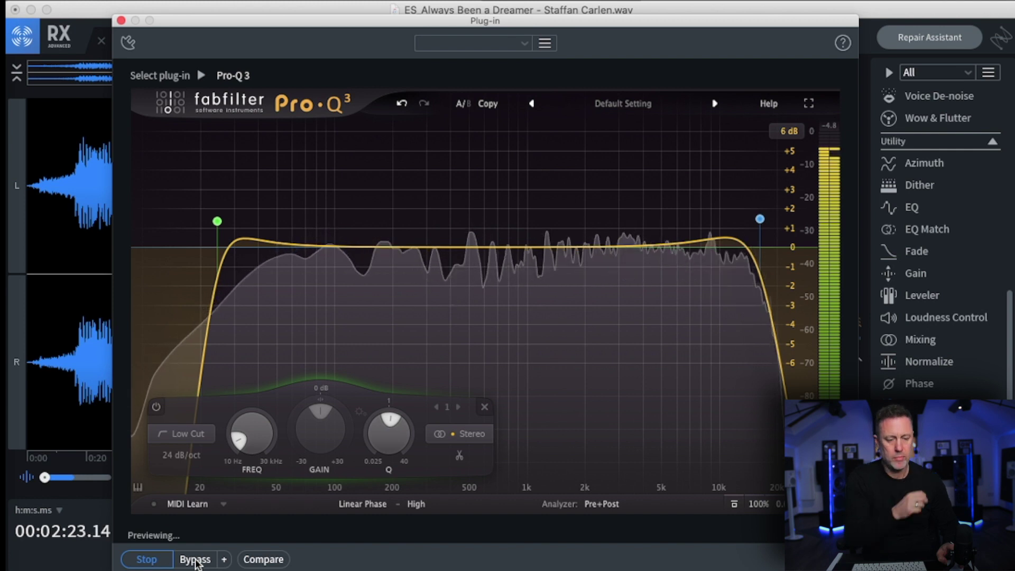
pyautogui.click(195, 559)
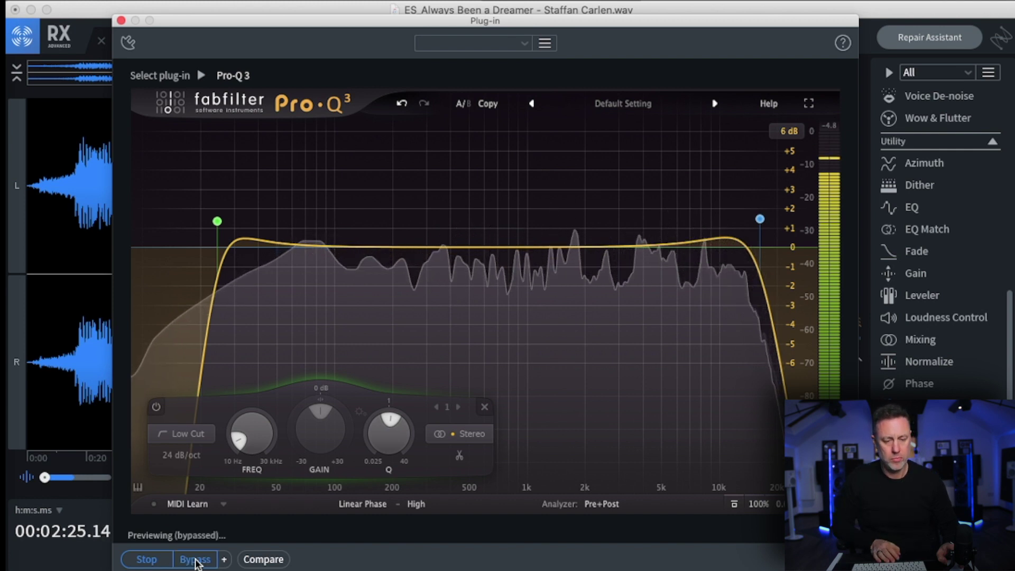
pyautogui.click(195, 559)
pyautogui.press('space')
pyautogui.moveTo(236, 179)
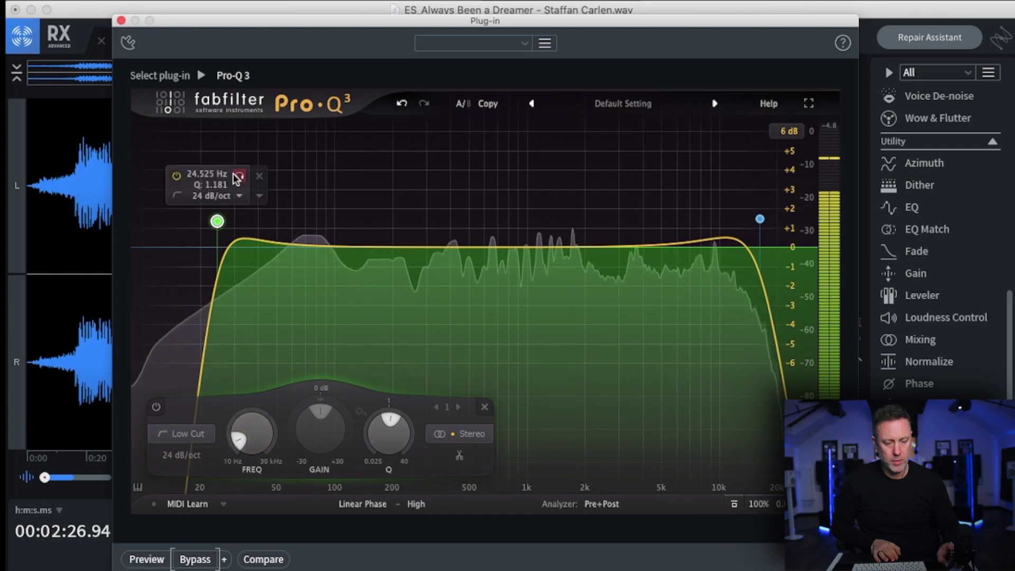